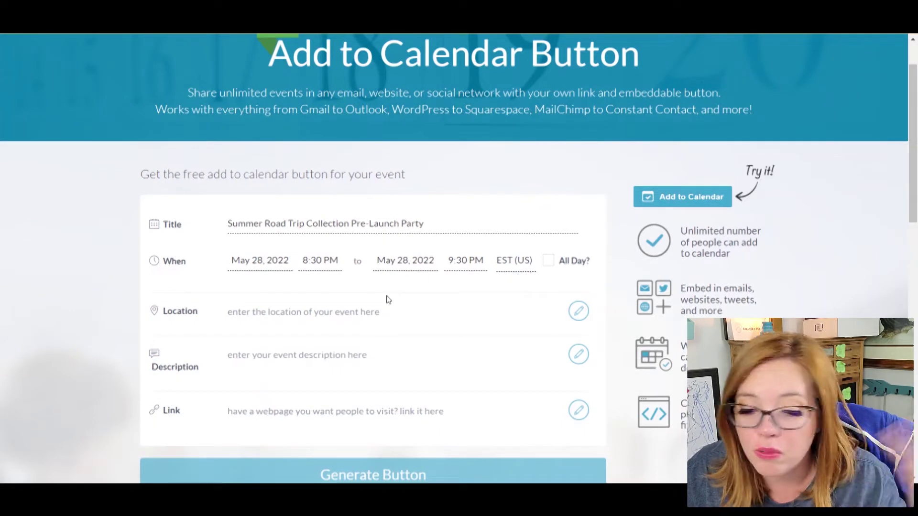
Enter "event" as the event title and generate its Add to Calendar button.
left_click(309, 313)
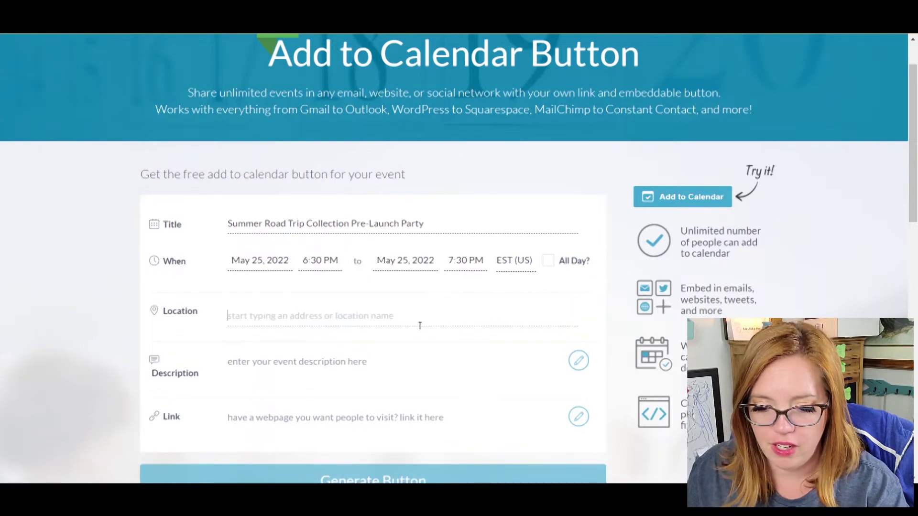
left_click(339, 362)
scroll(484, 340, "down", 2)
scroll(455, 371, "up", 1)
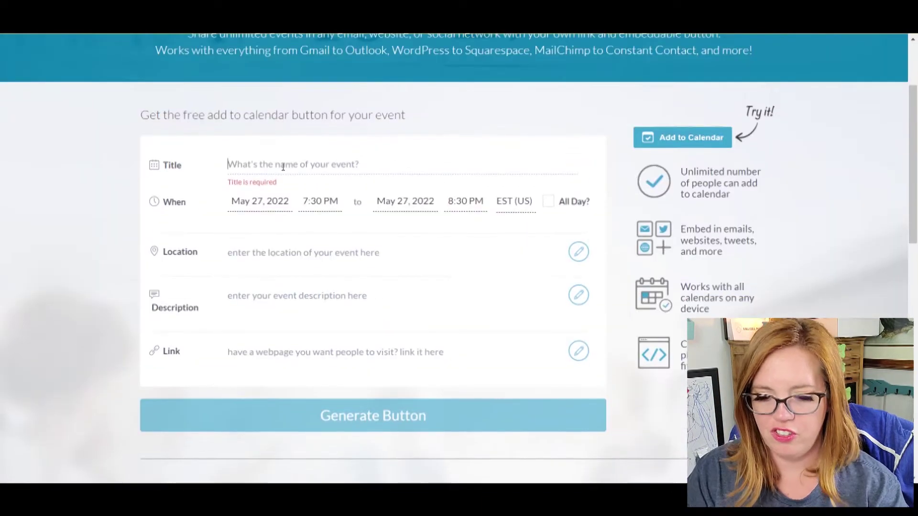
type("event")
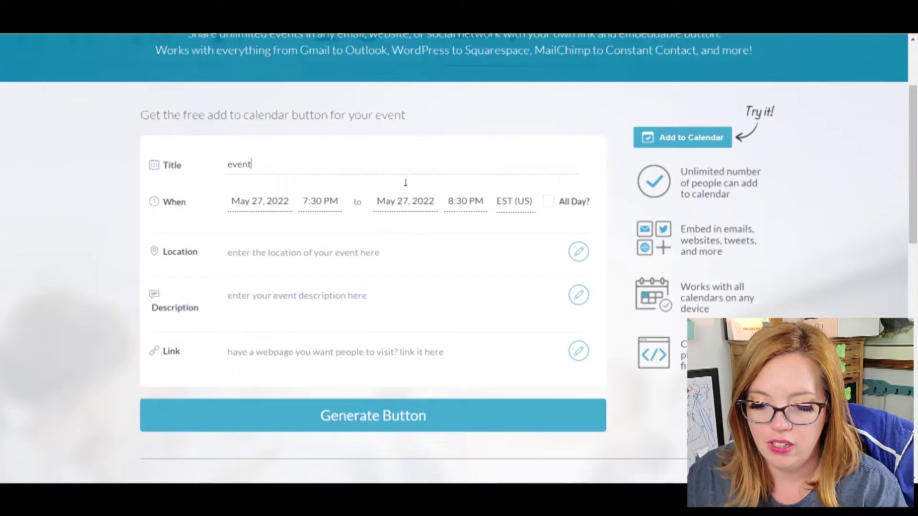
left_click(364, 416)
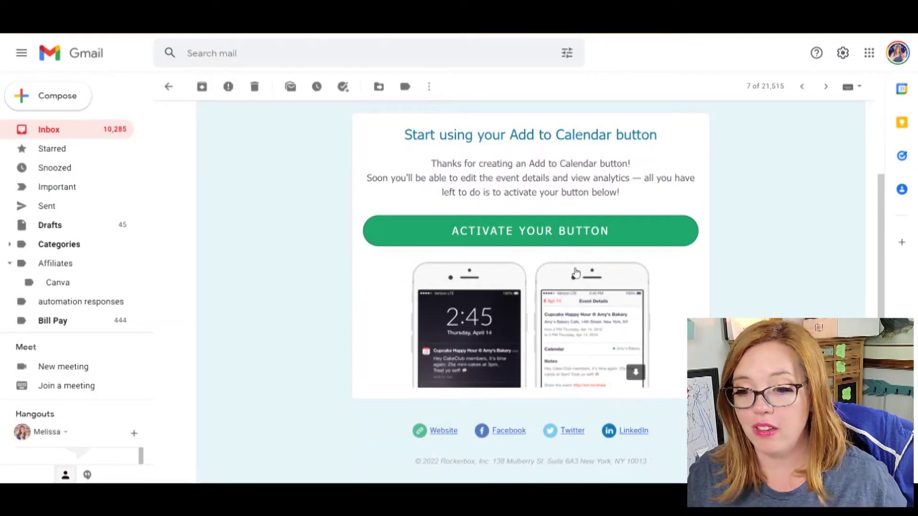
Switch to Gmail, read Eventable's "Activate your Add to Calendar Button" email and activate the button from it.
scroll(550, 266, "up", 3)
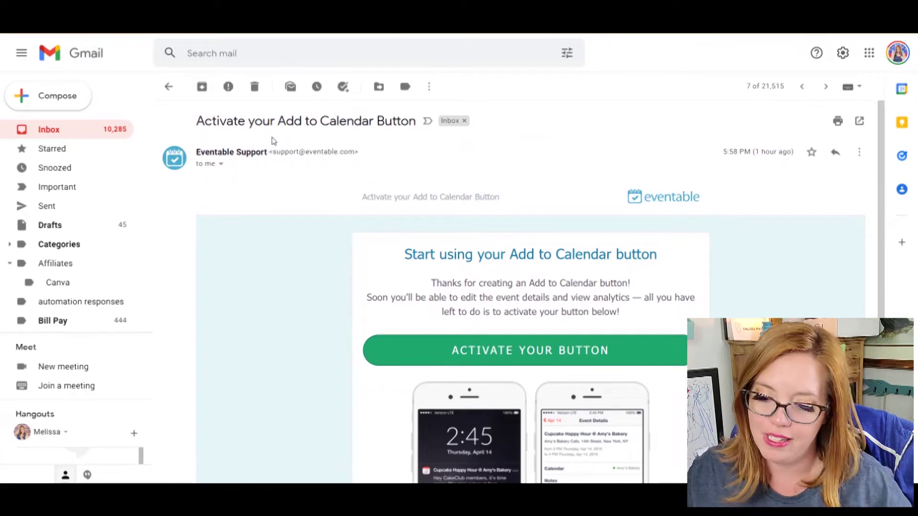
scroll(440, 160, "down", 2)
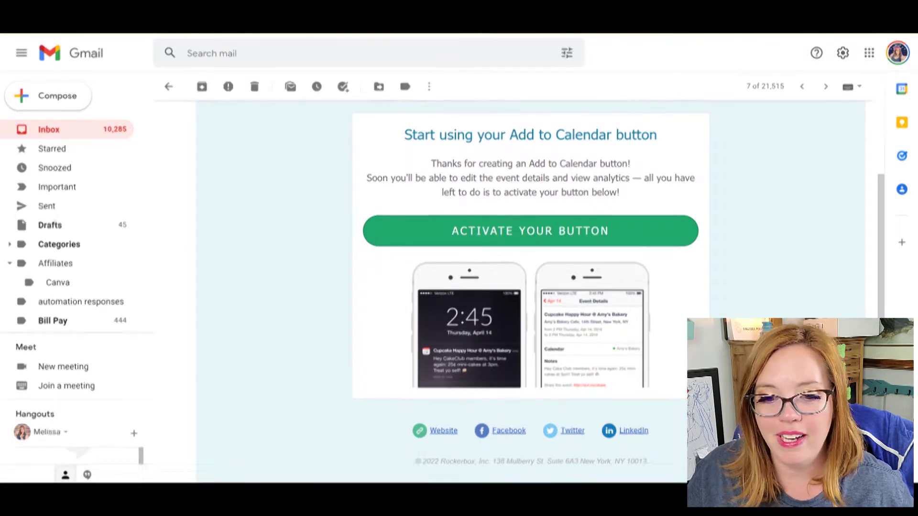
left_click(530, 231)
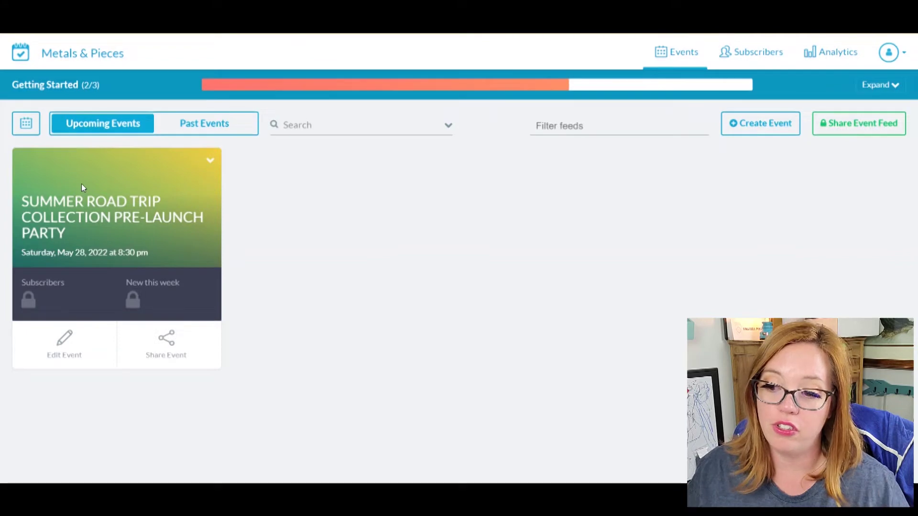
left_click(779, 124)
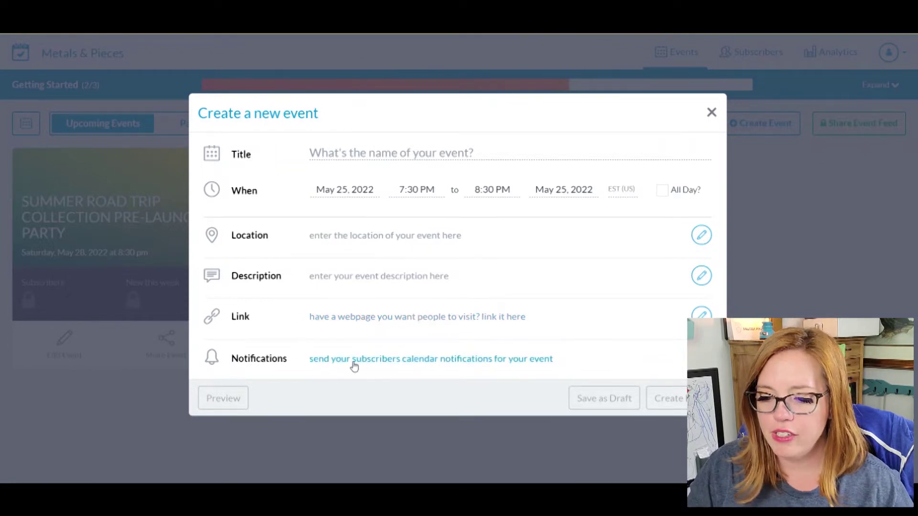
left_click(419, 362)
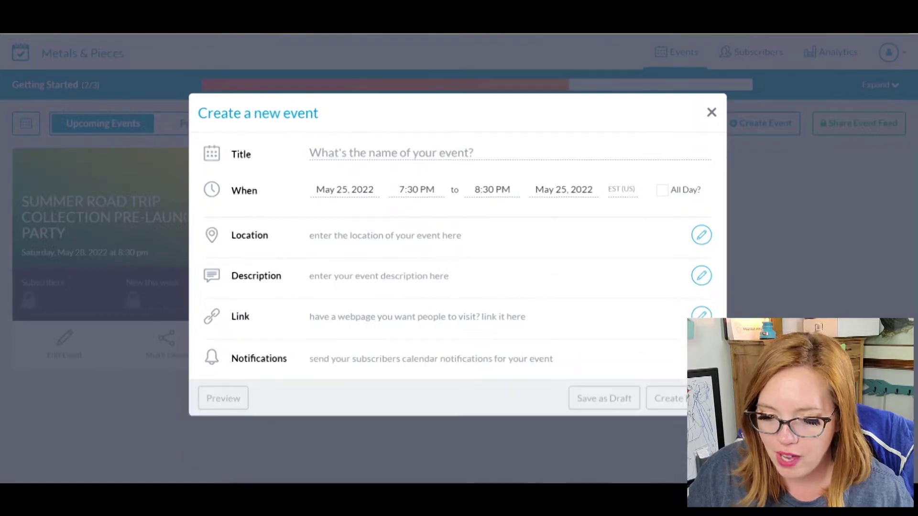
left_click(354, 153)
type("event")
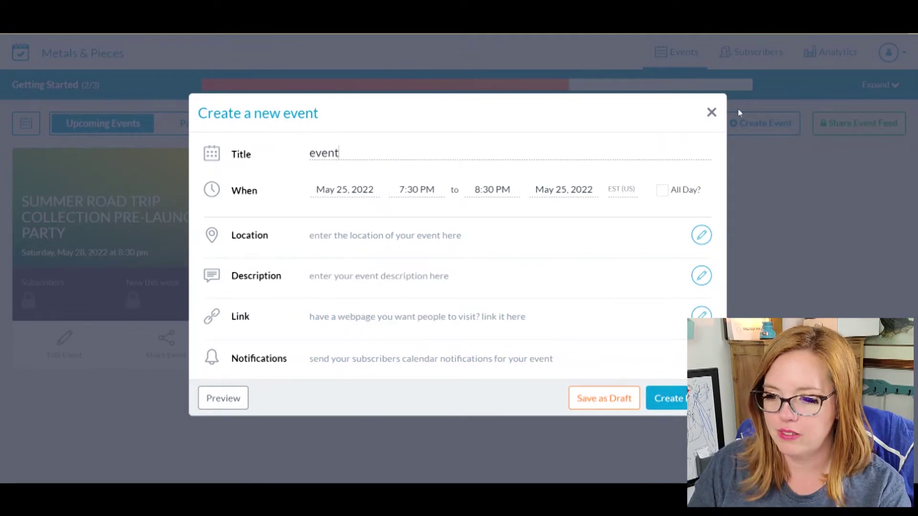
left_click(712, 113)
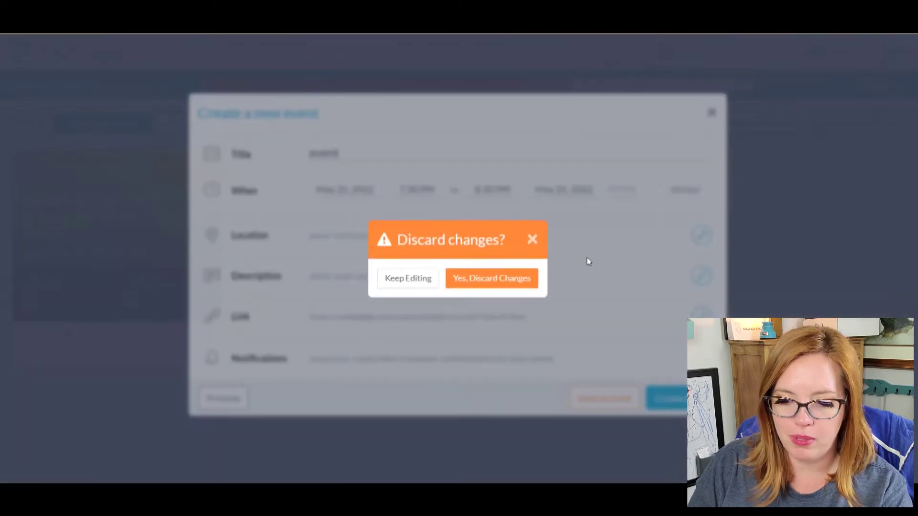
left_click(495, 282)
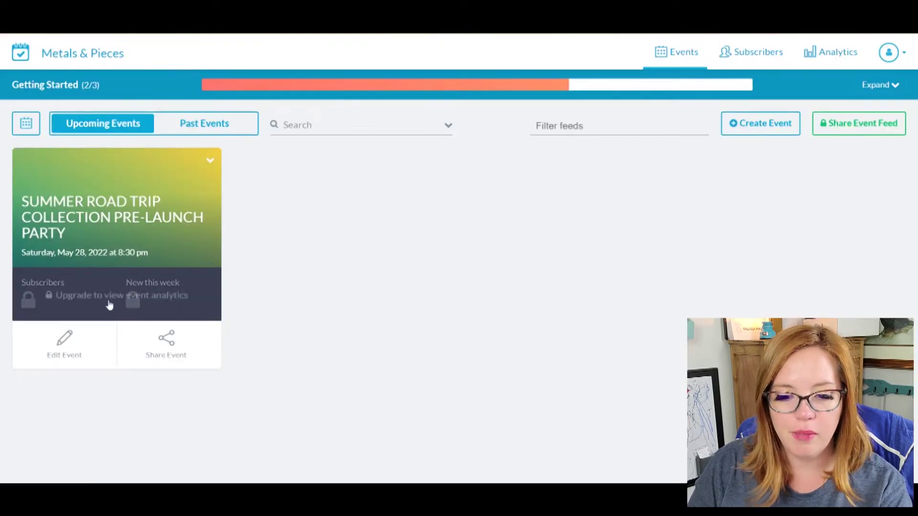
Examine the editable details of the Summer Road Trip Collection Pre-Launch Party event and close them without saving.
mouse_move(126, 317)
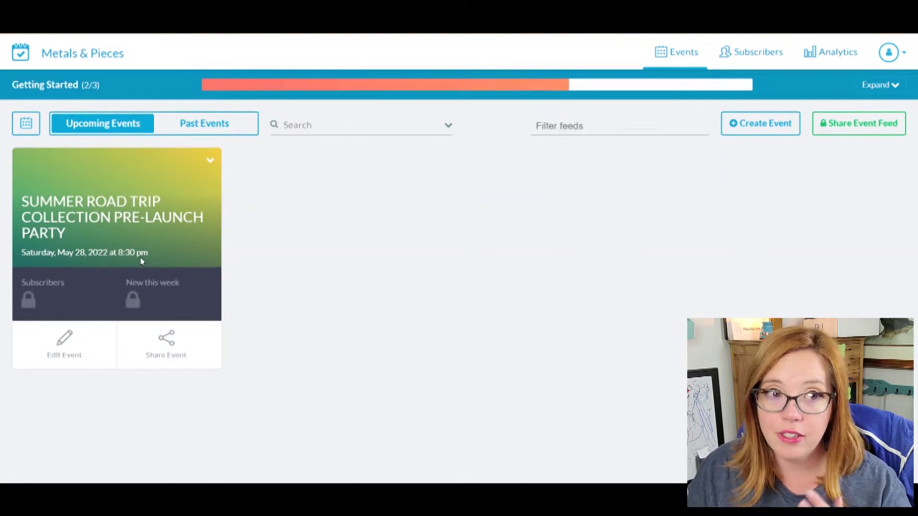
left_click(76, 359)
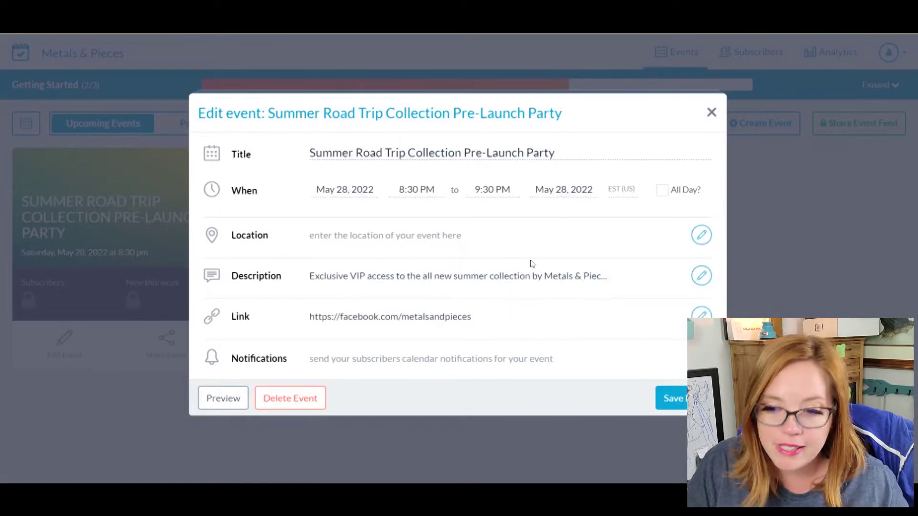
left_click(711, 112)
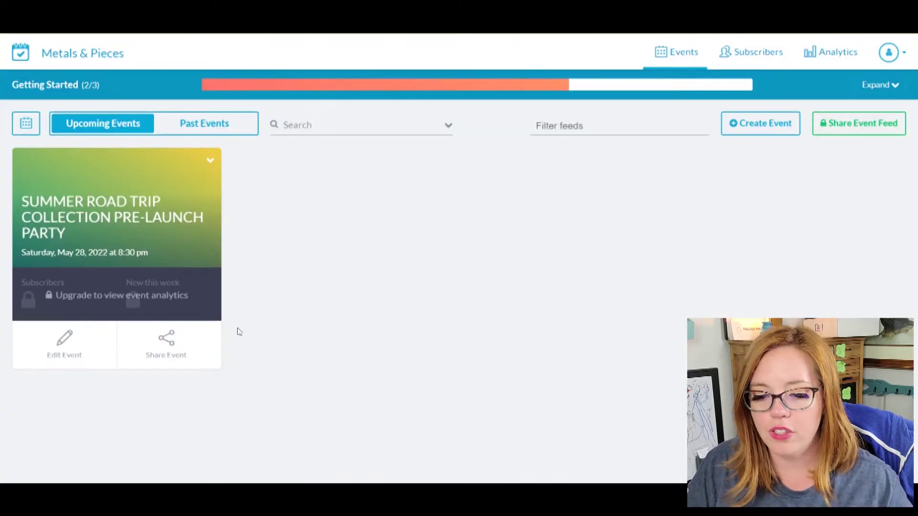
Open the event's email sharing options, try the square button style and switch back to the round style.
left_click(171, 344)
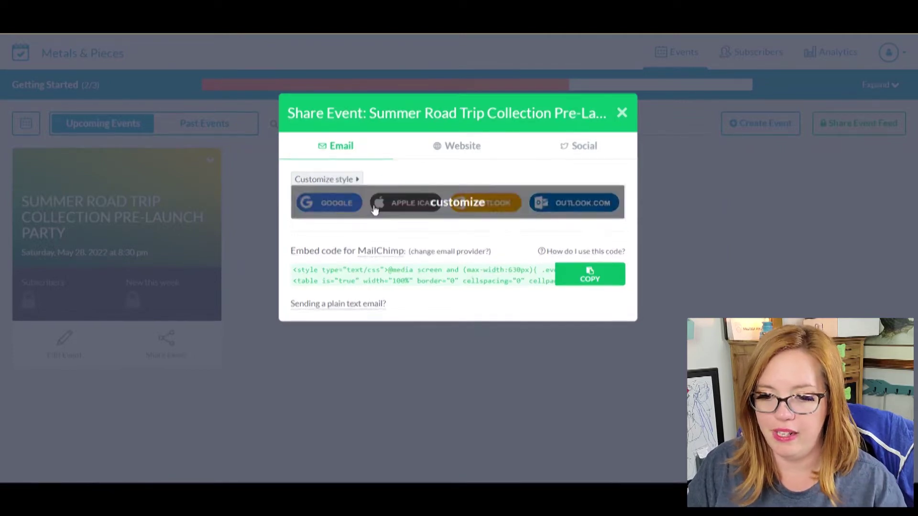
left_click(354, 181)
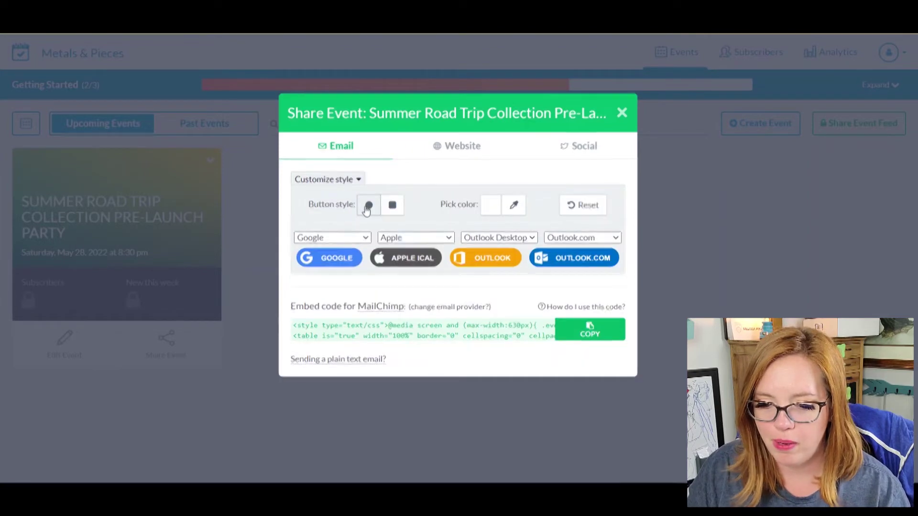
left_click(392, 206)
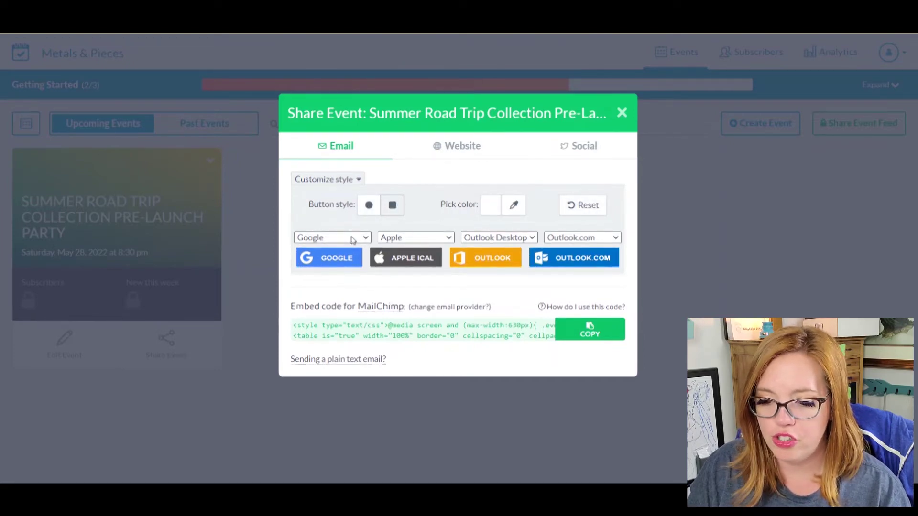
left_click(369, 239)
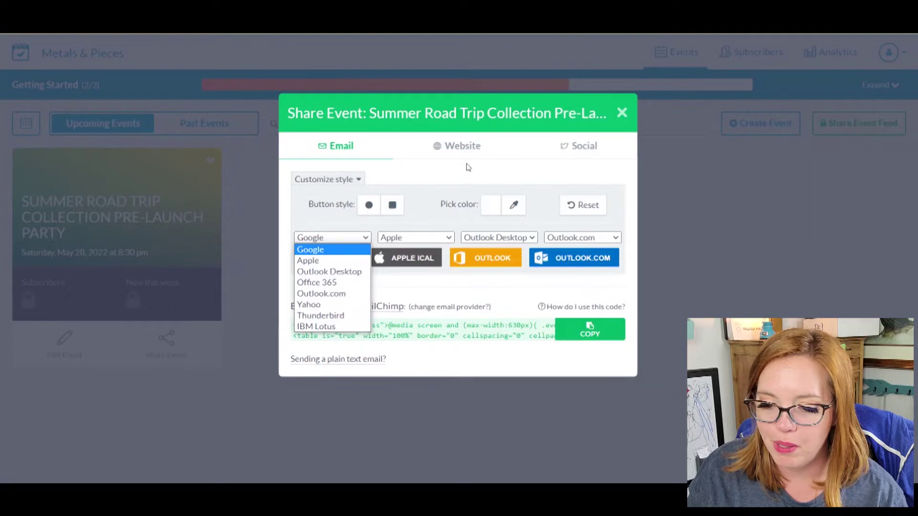
left_click(513, 187)
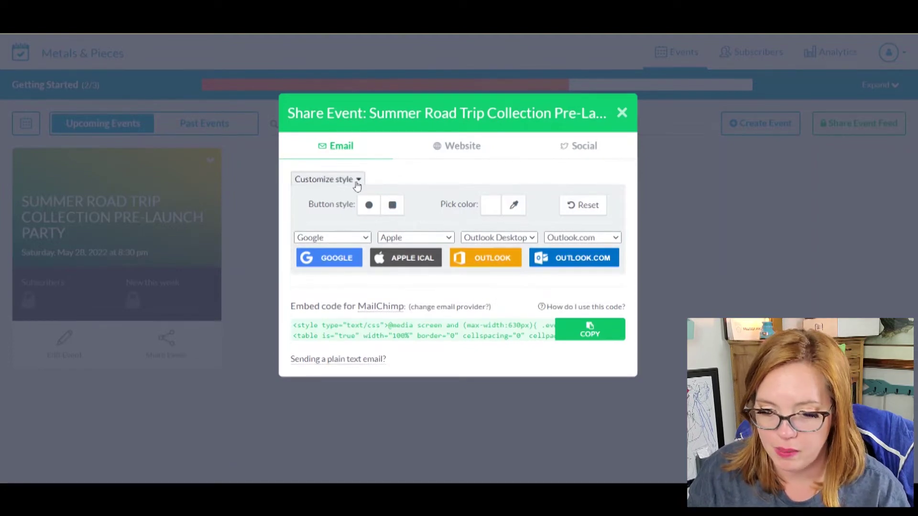
left_click(369, 204)
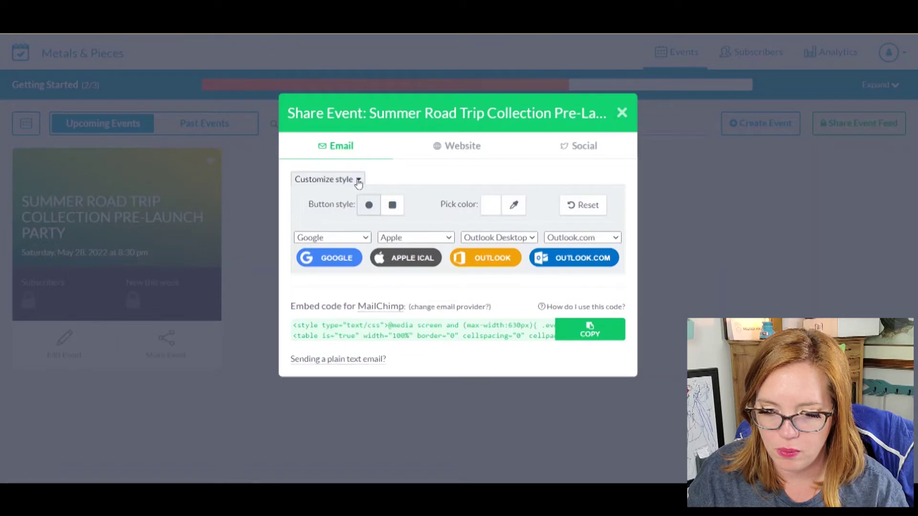
left_click(358, 180)
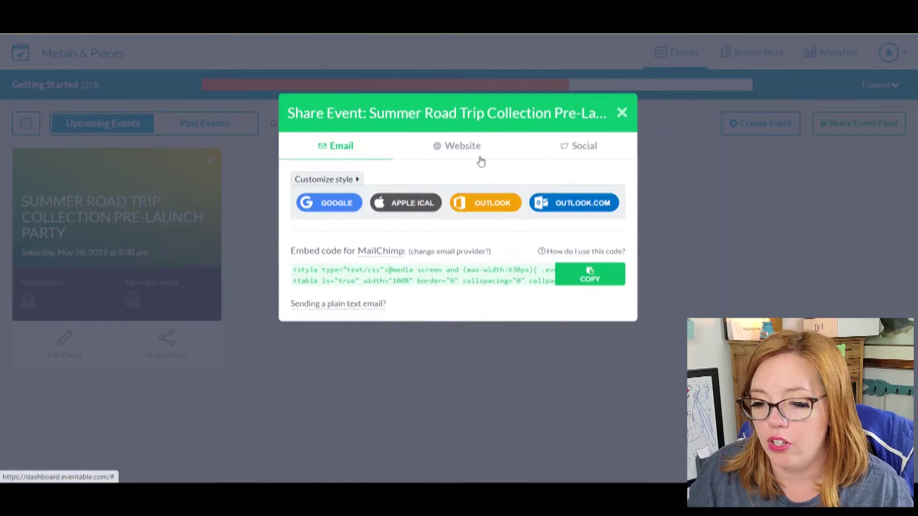
Review the event's website and social sharing options, including the background image upload, and cancel the upload.
left_click(463, 147)
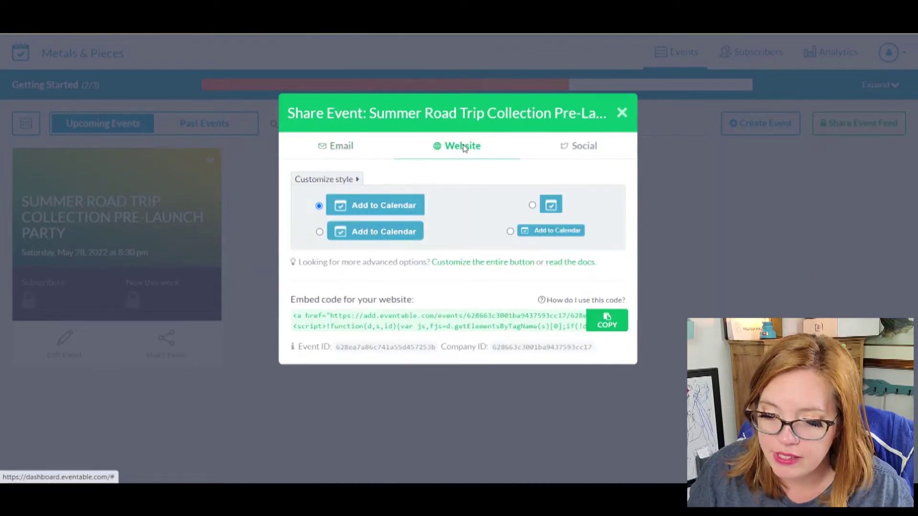
left_click(592, 148)
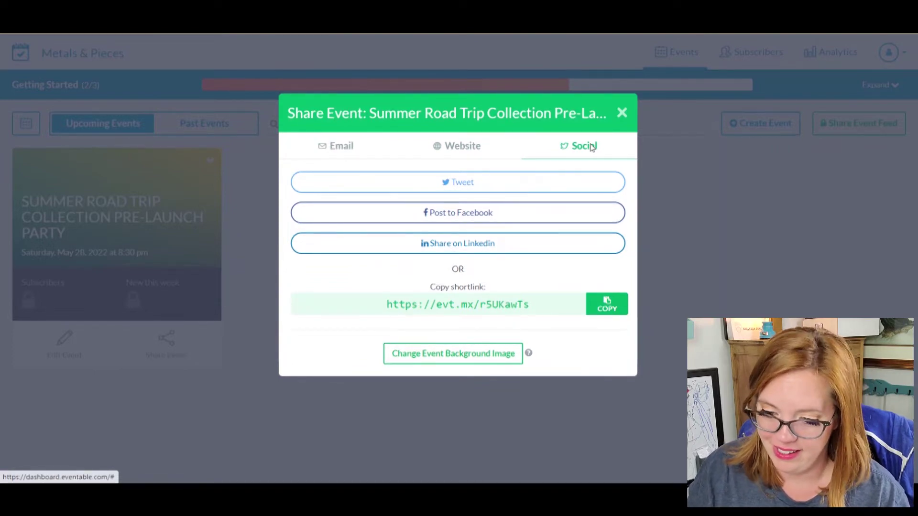
left_click(489, 361)
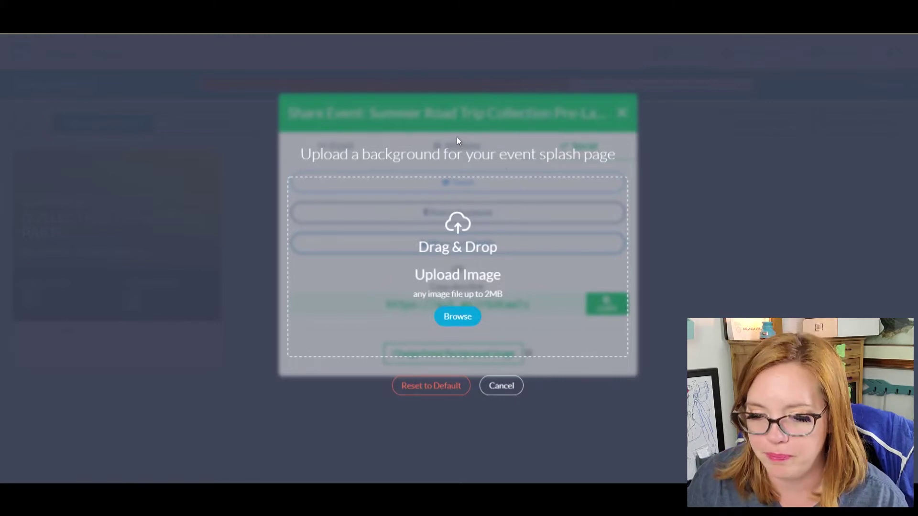
left_click(492, 386)
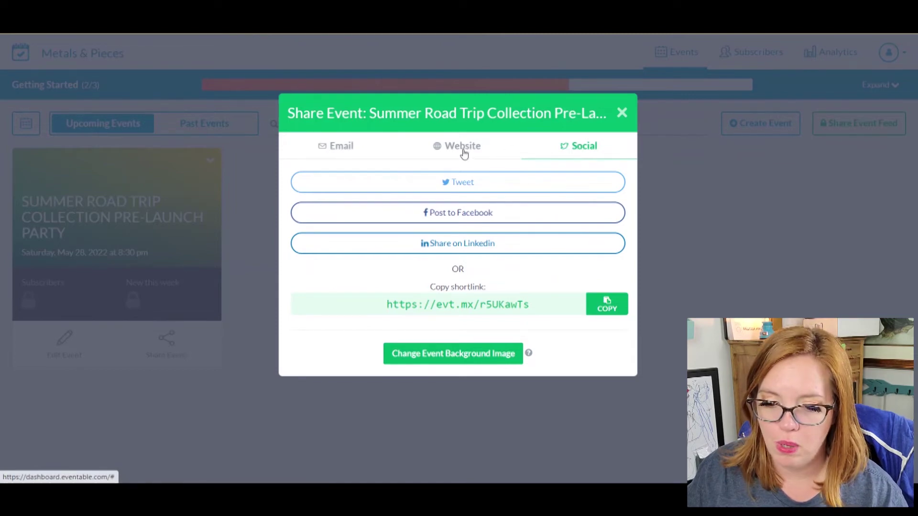
Return to the email sharing options and look through the list of supported HTML email providers.
left_click(353, 147)
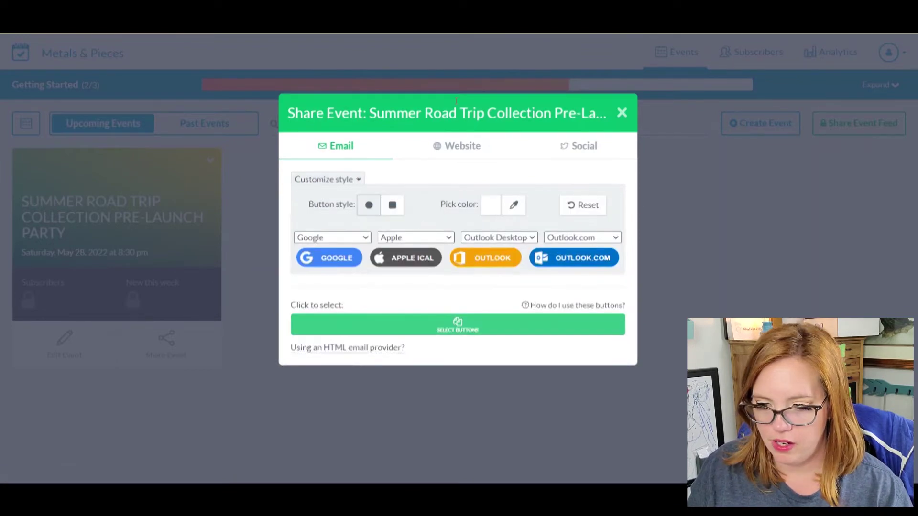
left_click(344, 347)
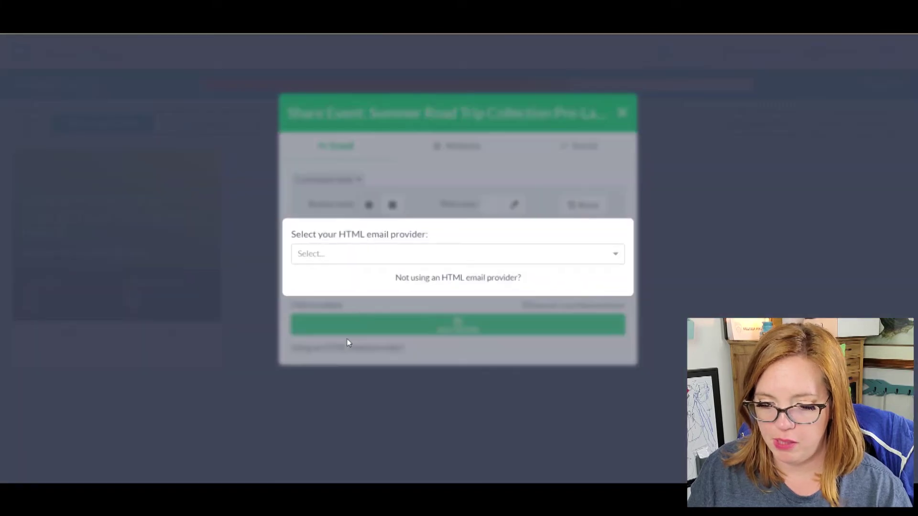
left_click(494, 257)
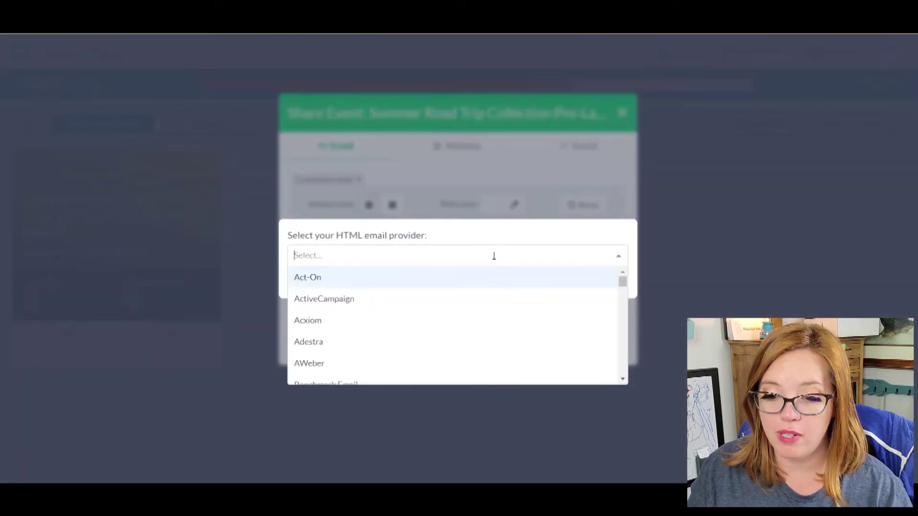
scroll(486, 297, "down", 8)
scroll(486, 297, "down", 15)
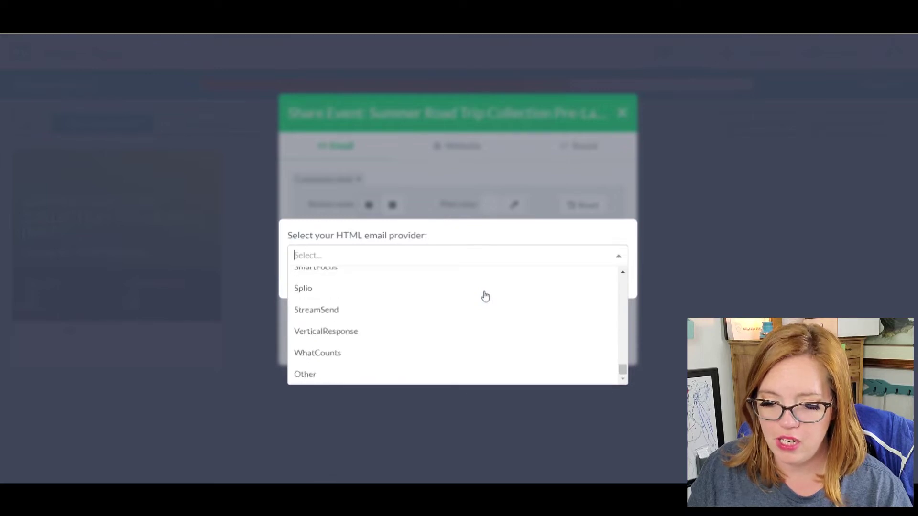
scroll(485, 297, "up", 10)
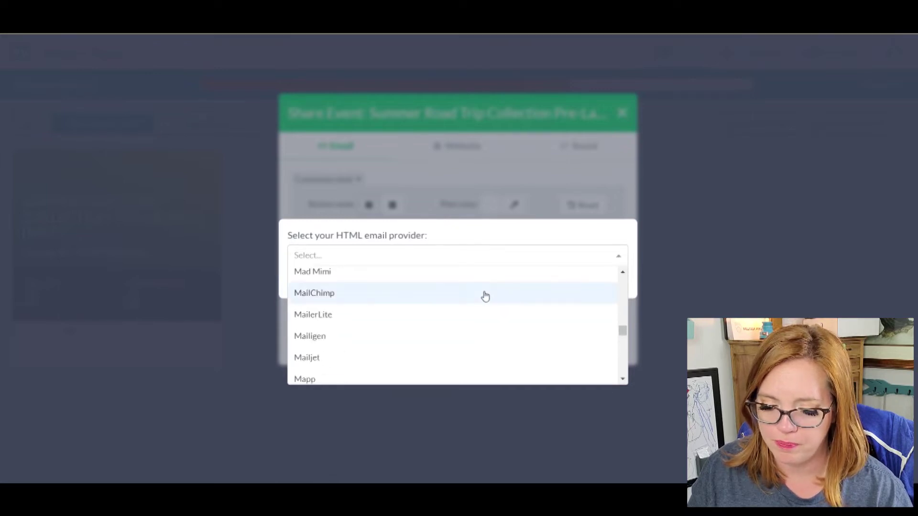
scroll(486, 297, "down", 10)
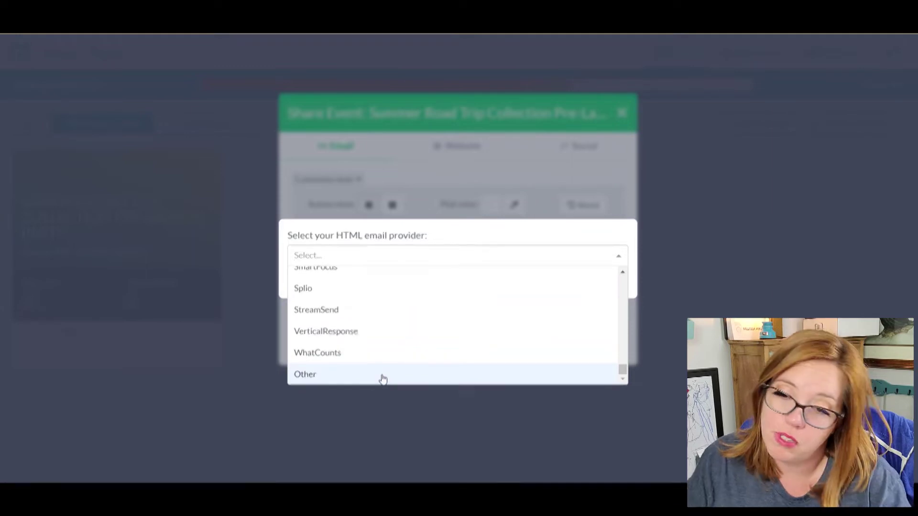
scroll(383, 378, "up", 3)
scroll(383, 379, "up", 8)
left_click(538, 251)
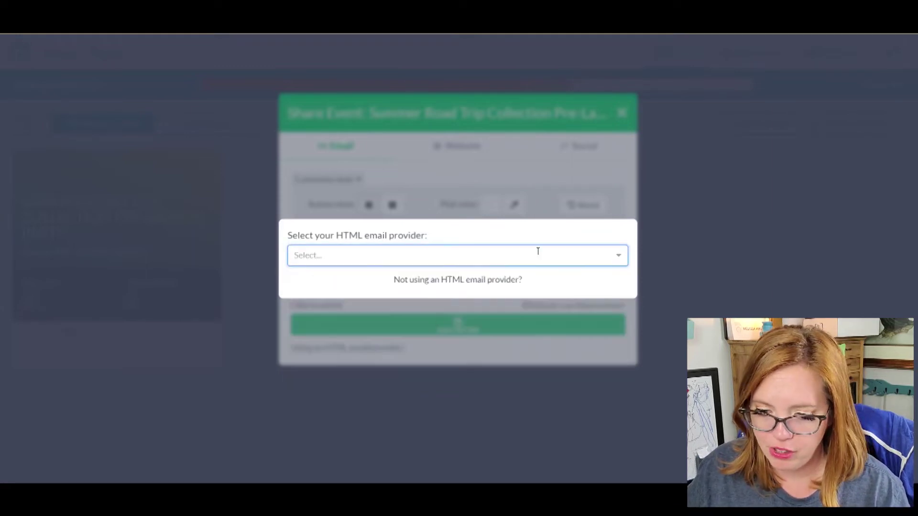
Choose MailChimp as the HTML email provider for the event's embed code.
left_click(430, 255)
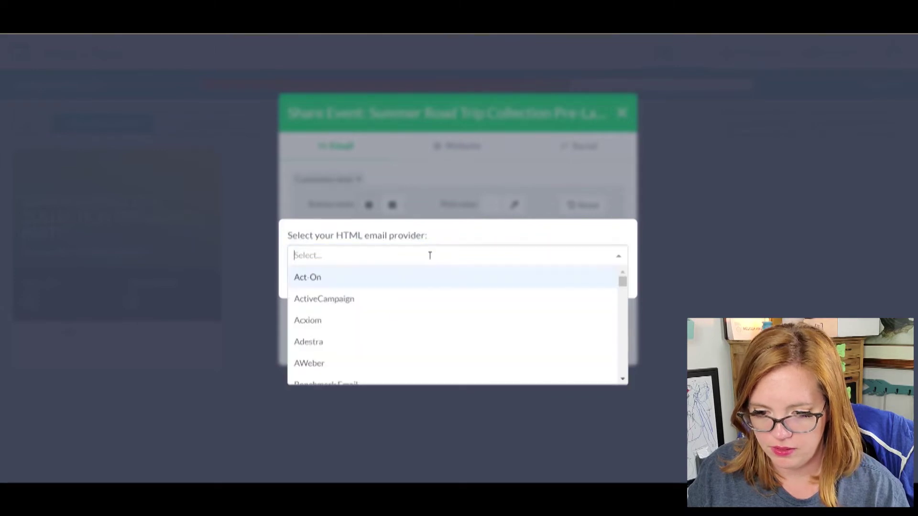
scroll(395, 311, "down", 5)
key("Escape")
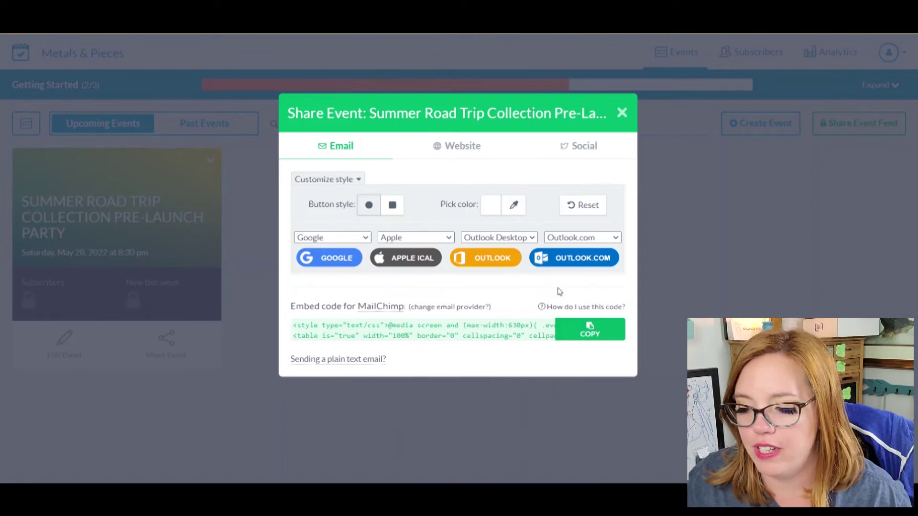
Open the help article on embedding buttons in MailChimp emails, read through its instructions and close it.
left_click(567, 308)
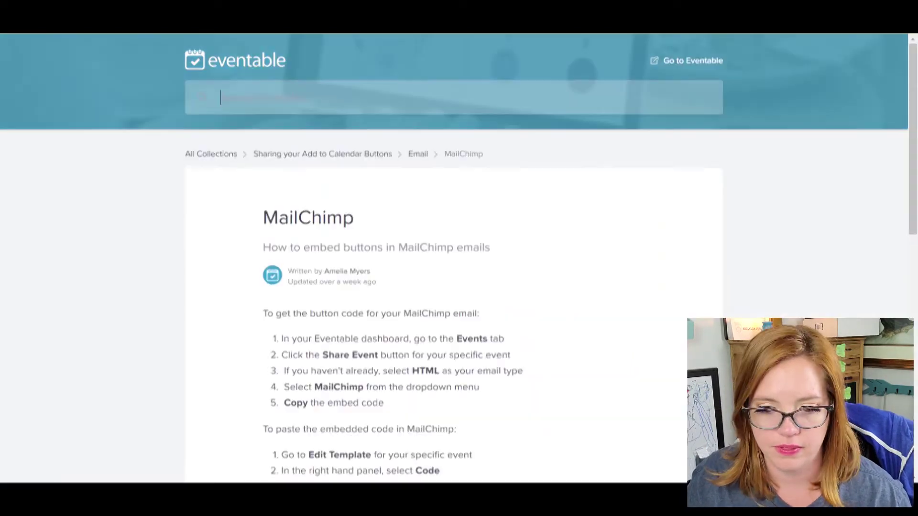
scroll(459, 182, "down", 3)
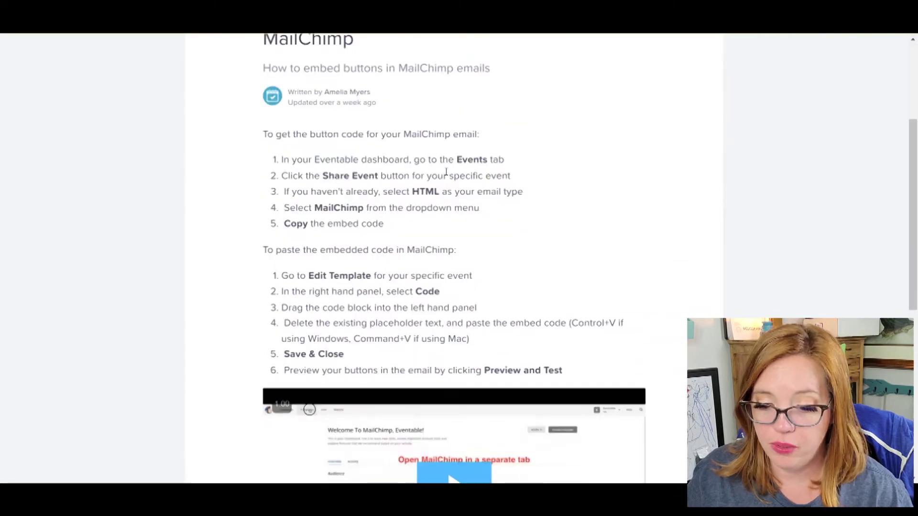
scroll(445, 171, "down", 6)
scroll(445, 172, "up", 9)
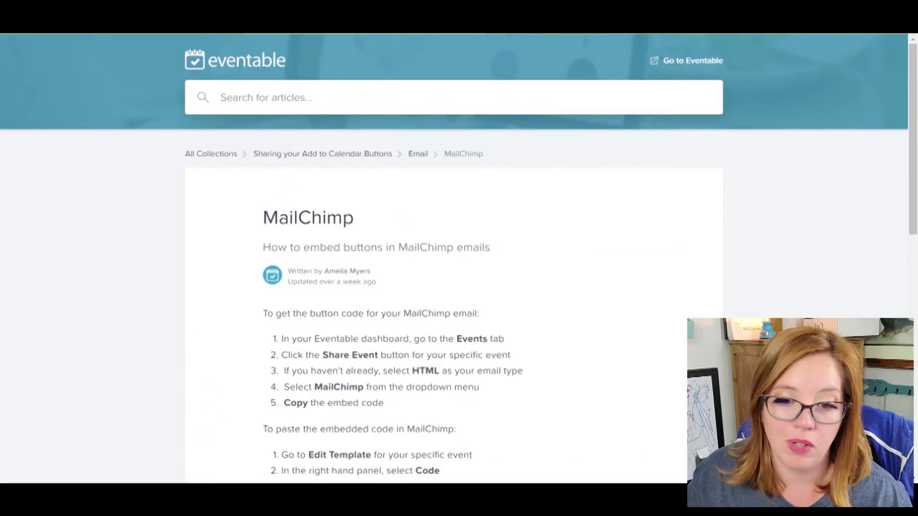
key("ctrl+w")
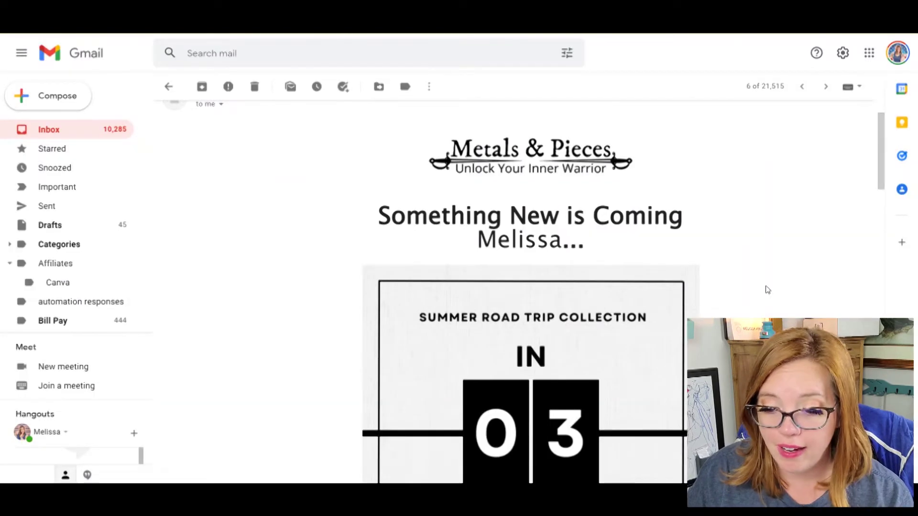
From the countdown email in Gmail, add the Summer Road Trip Collection Pre-Launch Party to Google Calendar, save it and open the saved event's details.
scroll(767, 290, "down", 1)
scroll(767, 290, "down", 20)
scroll(767, 289, "up", 3)
scroll(767, 290, "up", 2)
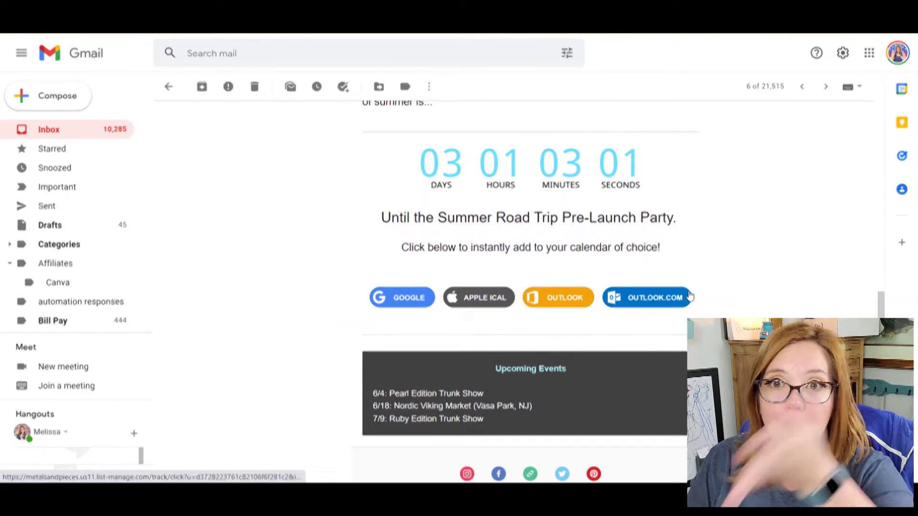
left_click(409, 299)
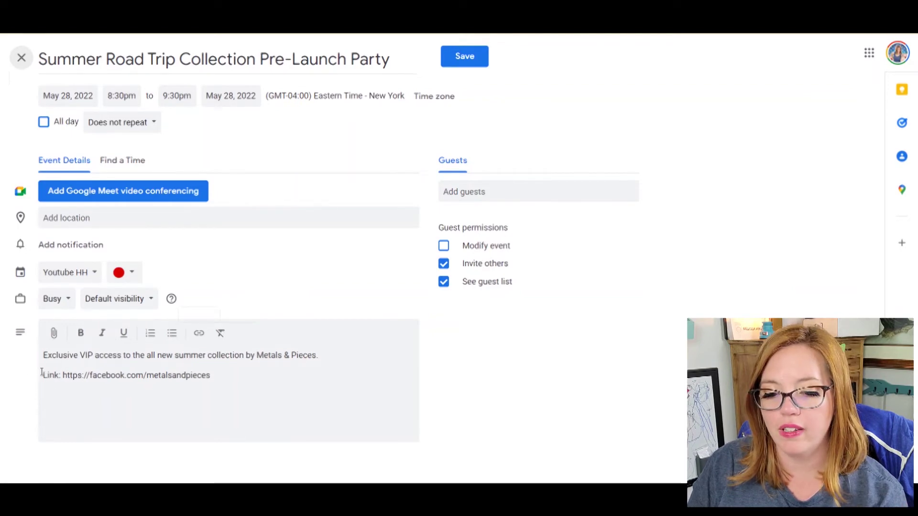
left_click(465, 62)
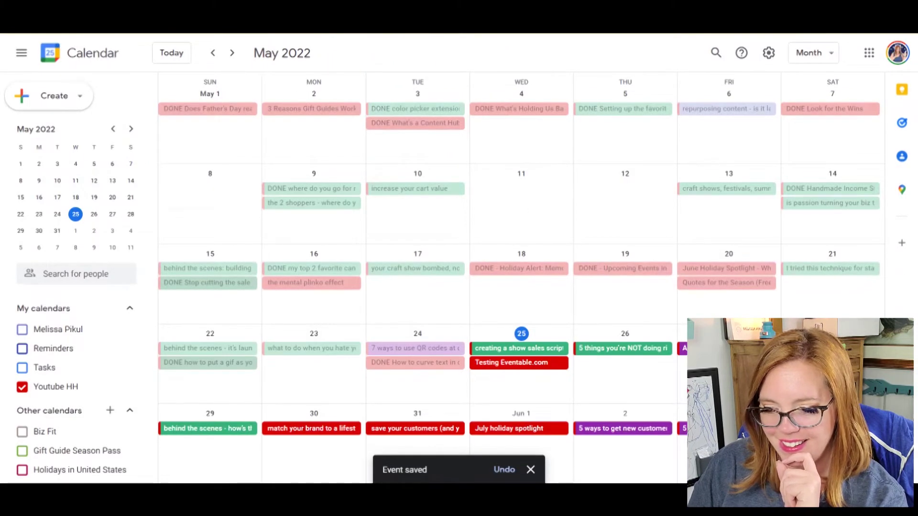
left_click(832, 348)
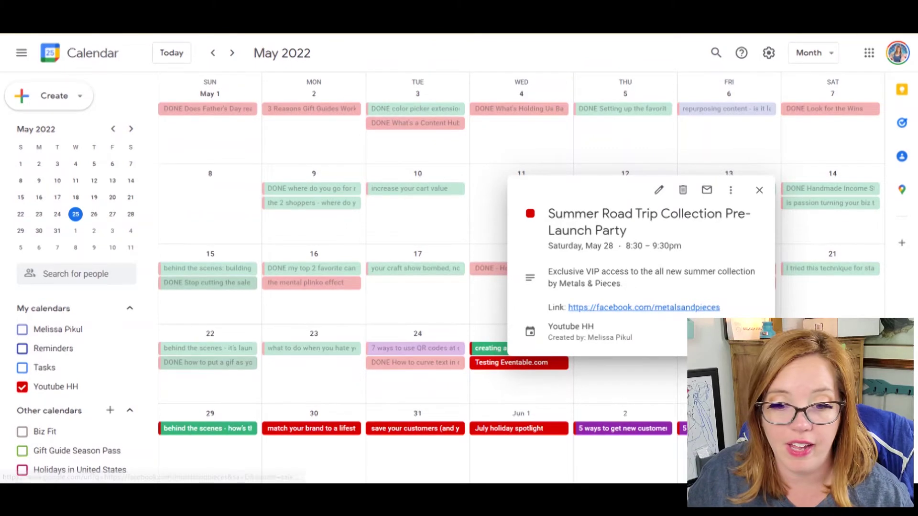
Return to the email in Gmail and highlight "Nordic Viking Market (Vasa Park, NJ)" under Upcoming Events.
key("ctrl+Tab")
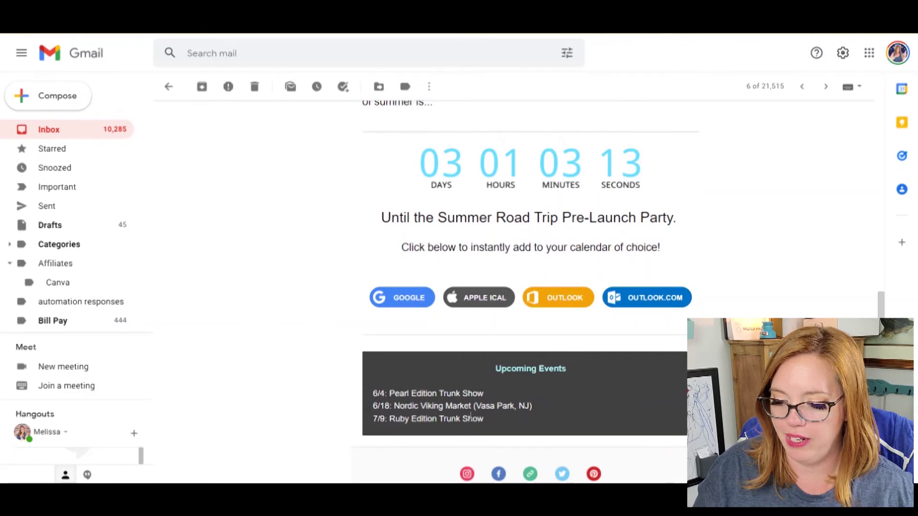
left_click_drag(405, 409, 533, 409)
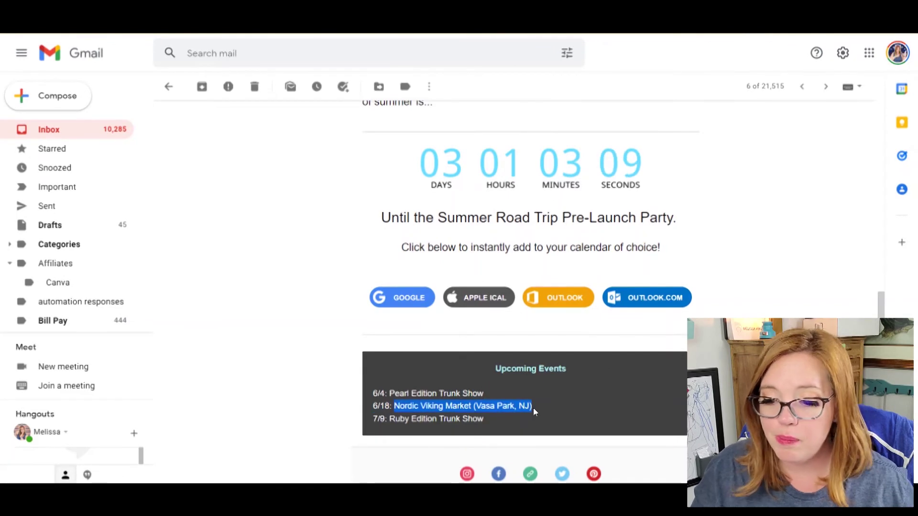